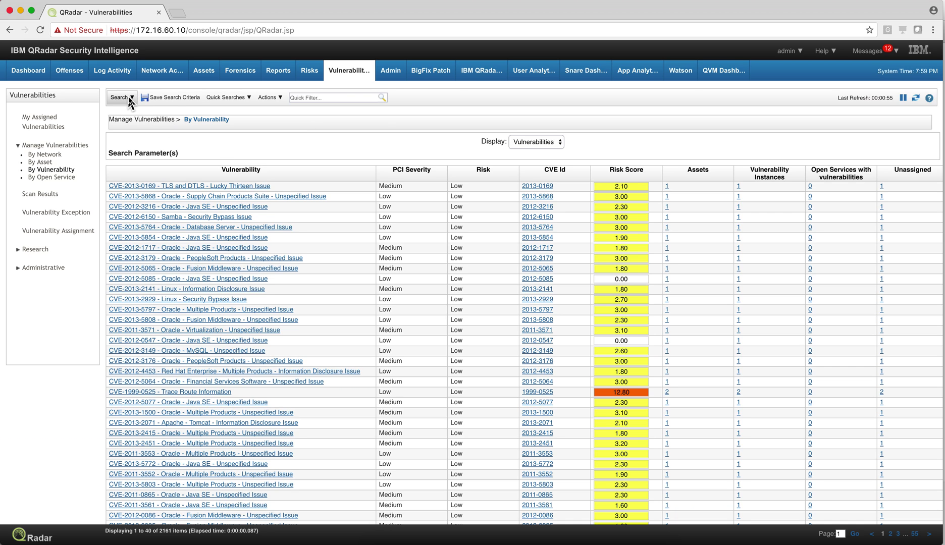
# Open the Search options above the By Vulnerability list to begin a new search.
pyautogui.click(128, 99)
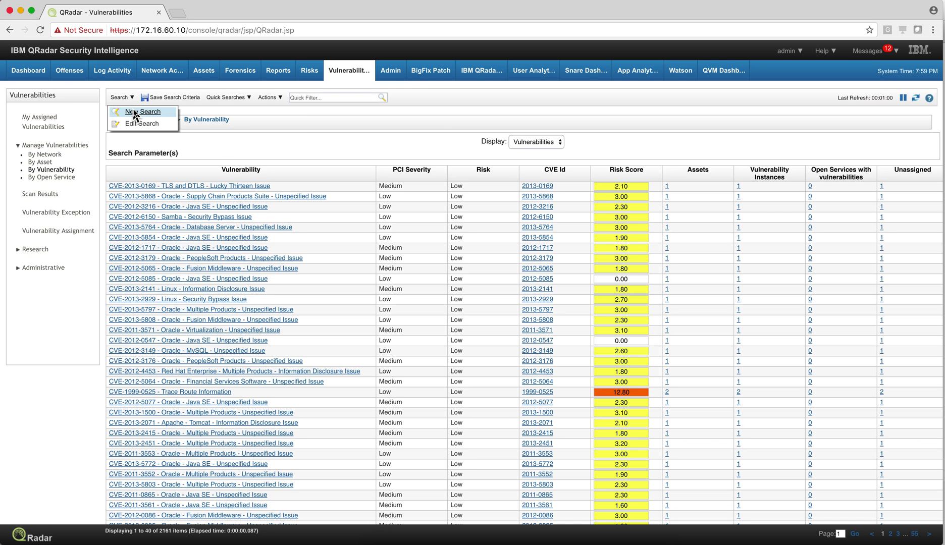
pyautogui.click(135, 113)
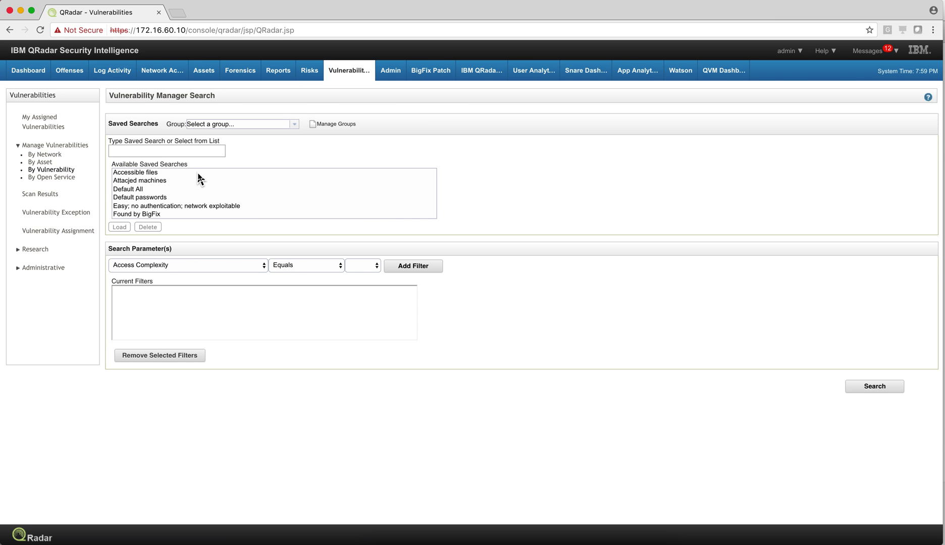
pyautogui.scroll(-4, 198, 182)
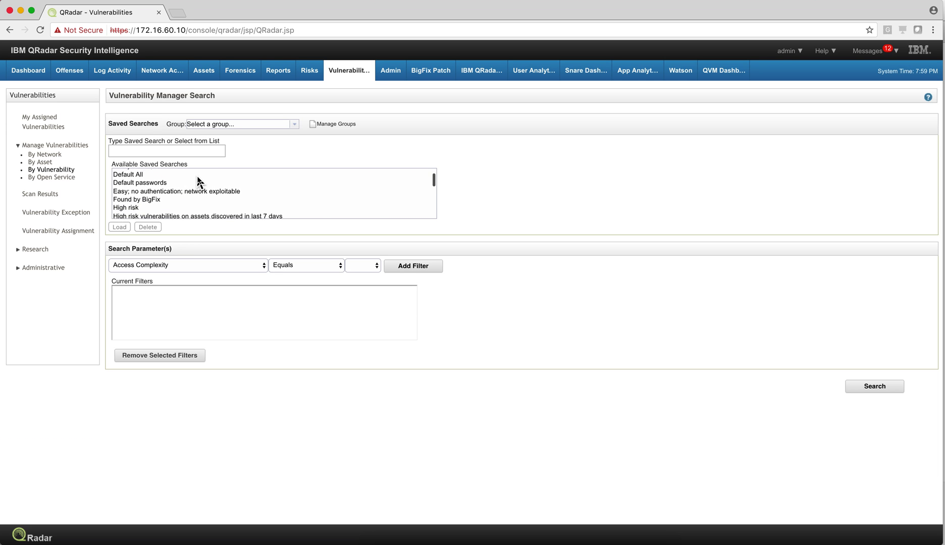
pyautogui.scroll(-9, 199, 182)
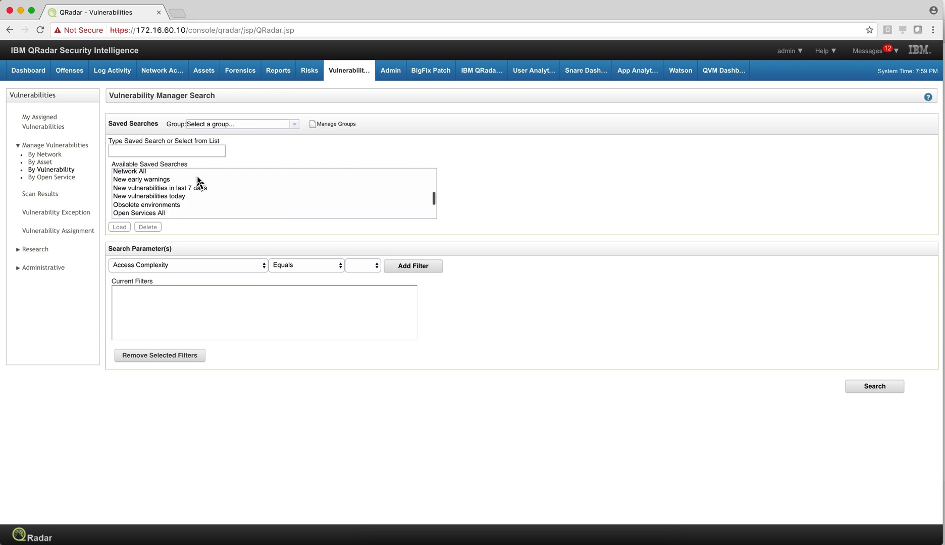
pyautogui.scroll(-3, 199, 182)
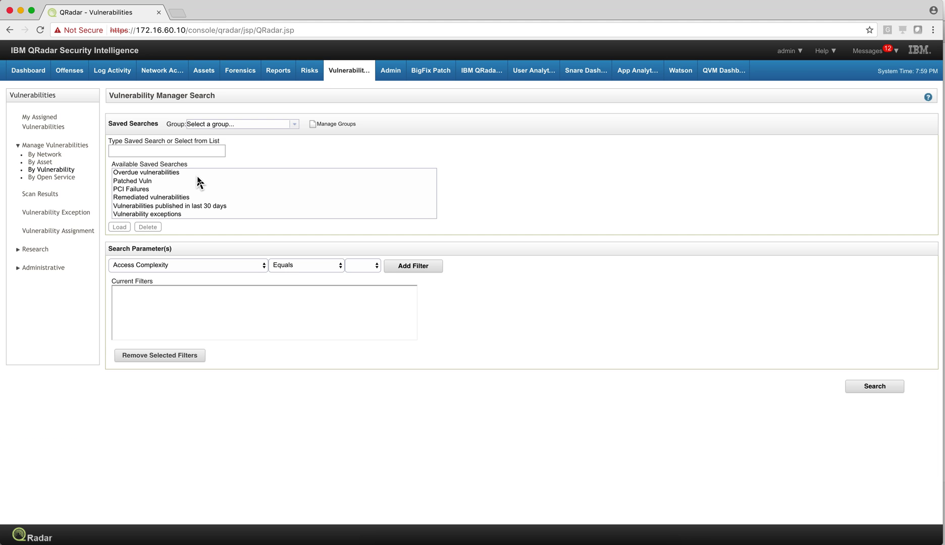
pyautogui.scroll(1, 199, 183)
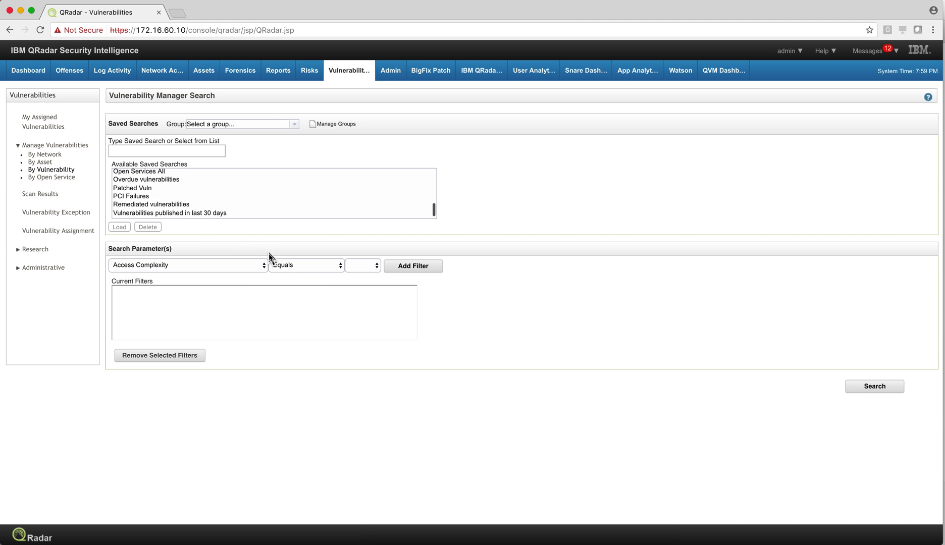
pyautogui.click(264, 269)
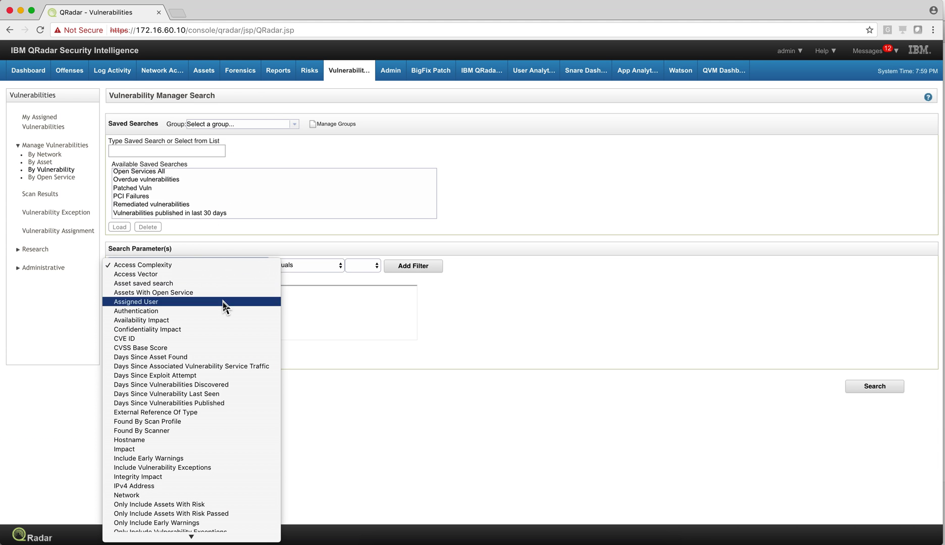
pyautogui.scroll(-3, 208, 366)
pyautogui.scroll(-5, 208, 364)
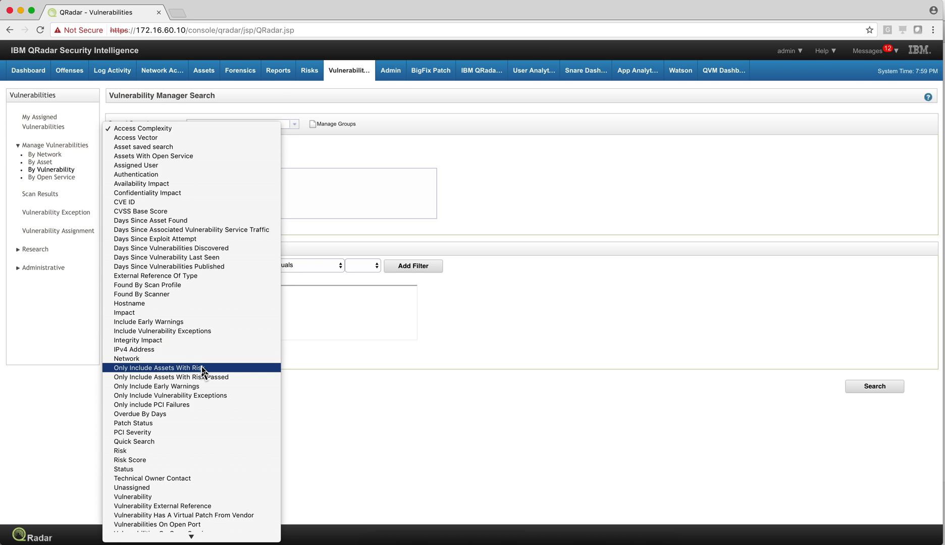
pyautogui.scroll(-2, 205, 368)
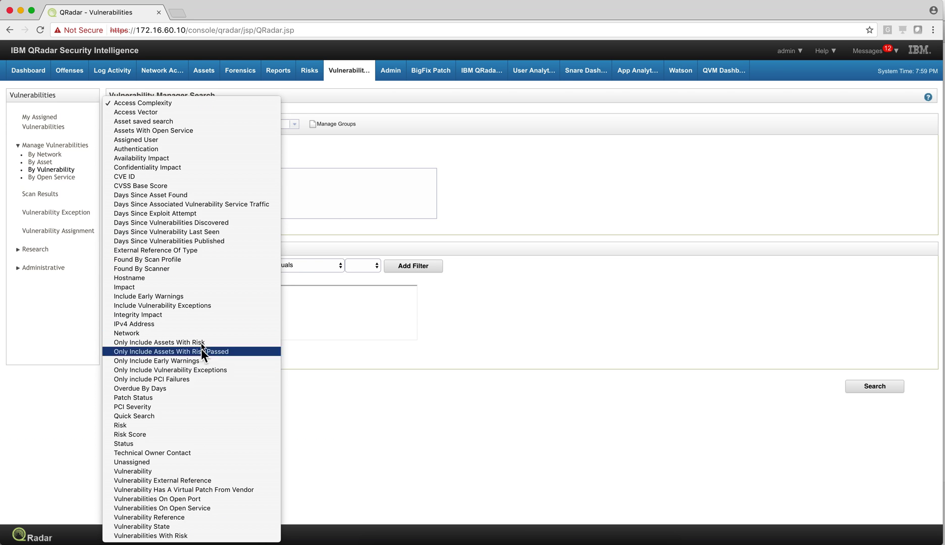
pyautogui.click(438, 323)
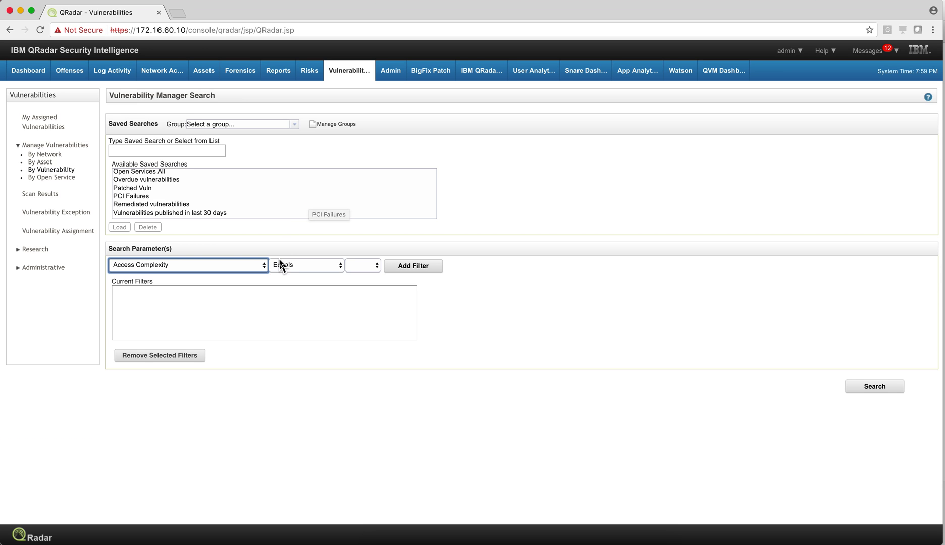
# Show the Risk Manager topology of firewalls, routers, subnets and the Internet.
pyautogui.click(306, 72)
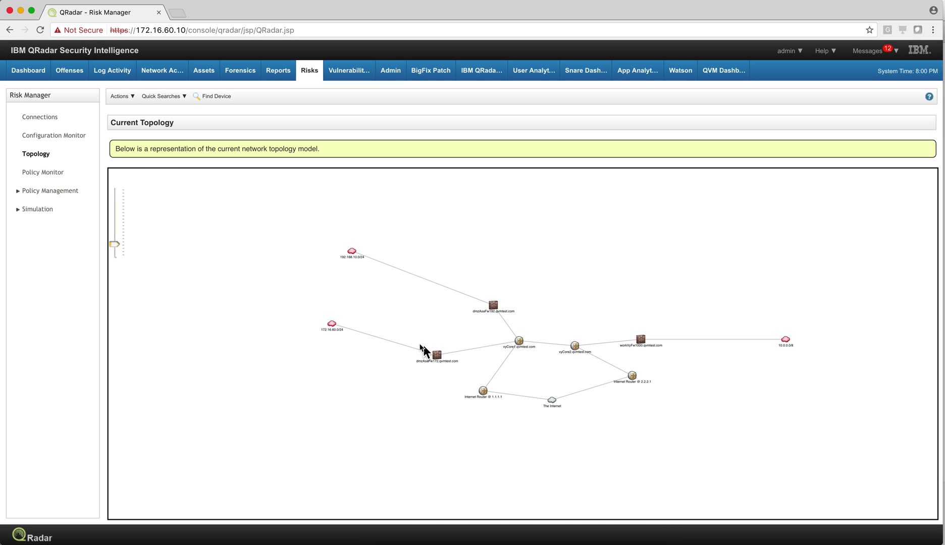
# Open the Rules of Juniper IDP device 192.168.0.254 and scroll through its DENY rule's signatures.
pyautogui.click(71, 143)
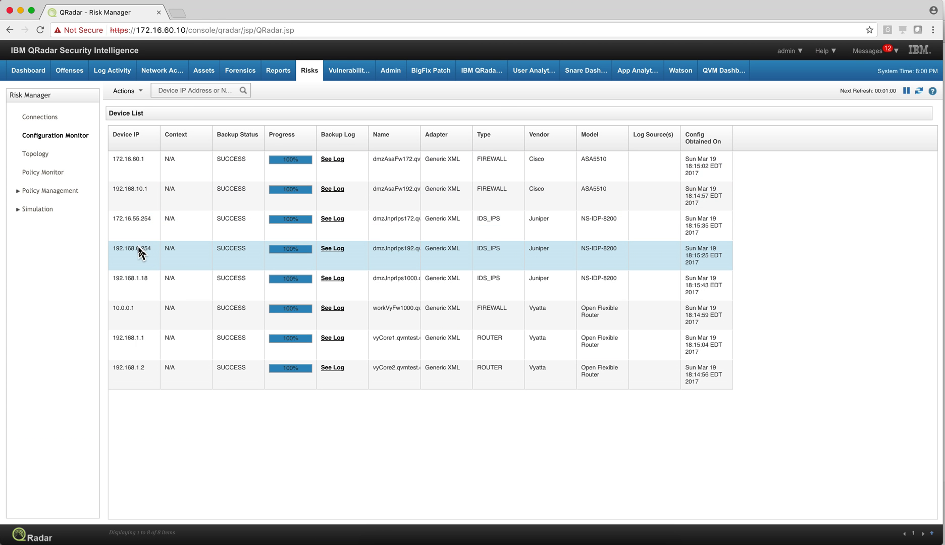
pyautogui.click(140, 252)
pyautogui.doubleClick(140, 253)
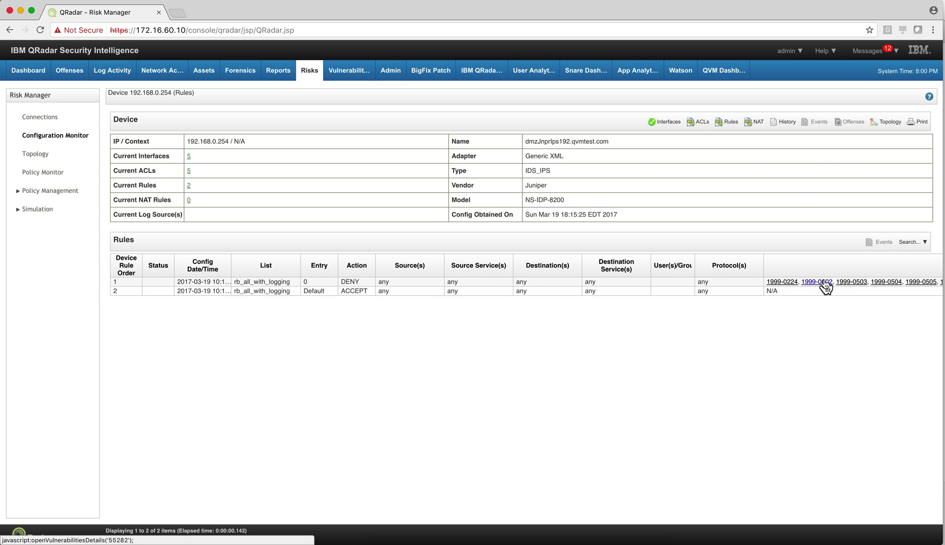
pyautogui.hscroll(10, 826, 286)
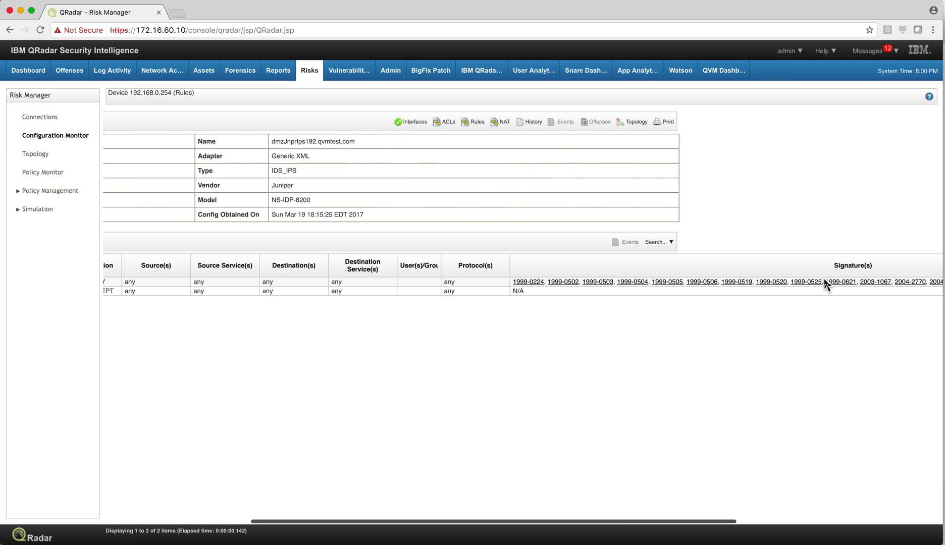
pyautogui.hscroll(5, 826, 285)
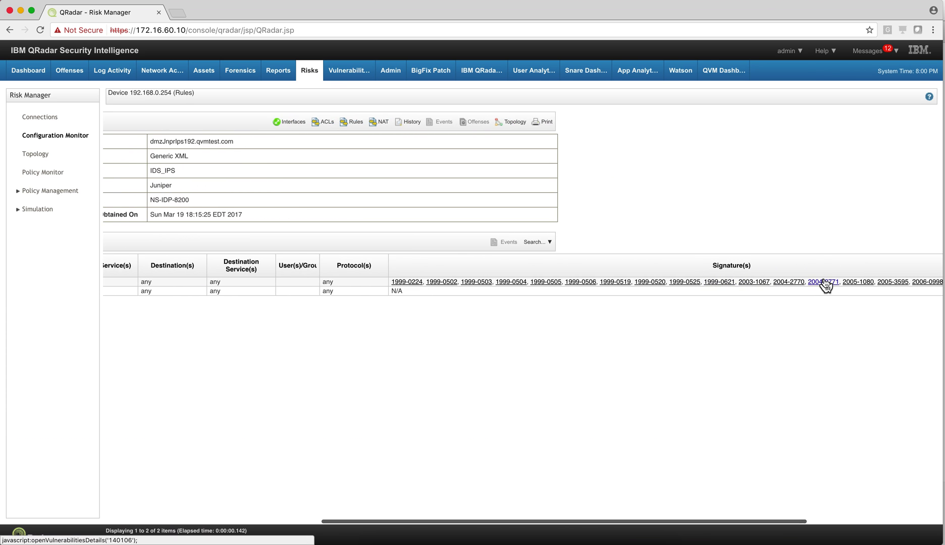
pyautogui.hscroll(8, 826, 285)
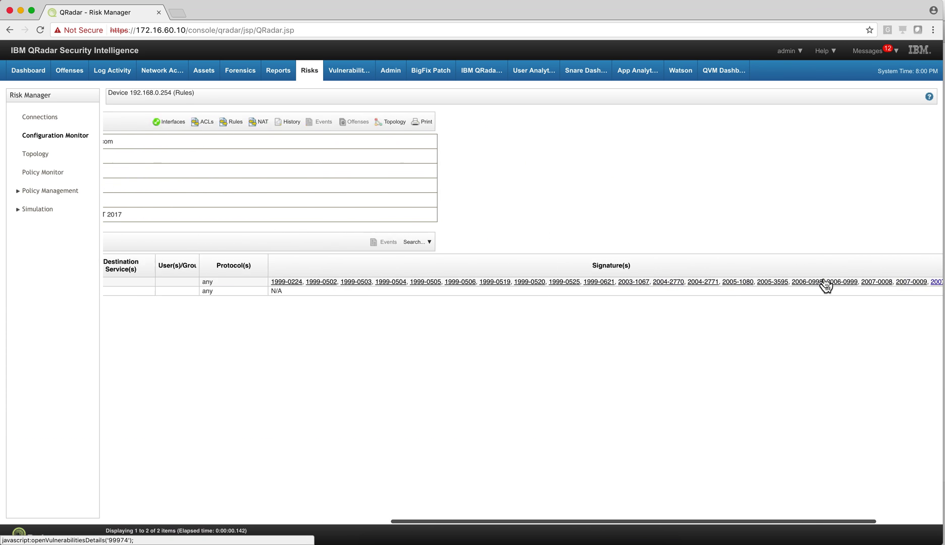
pyautogui.hscroll(-20, 826, 286)
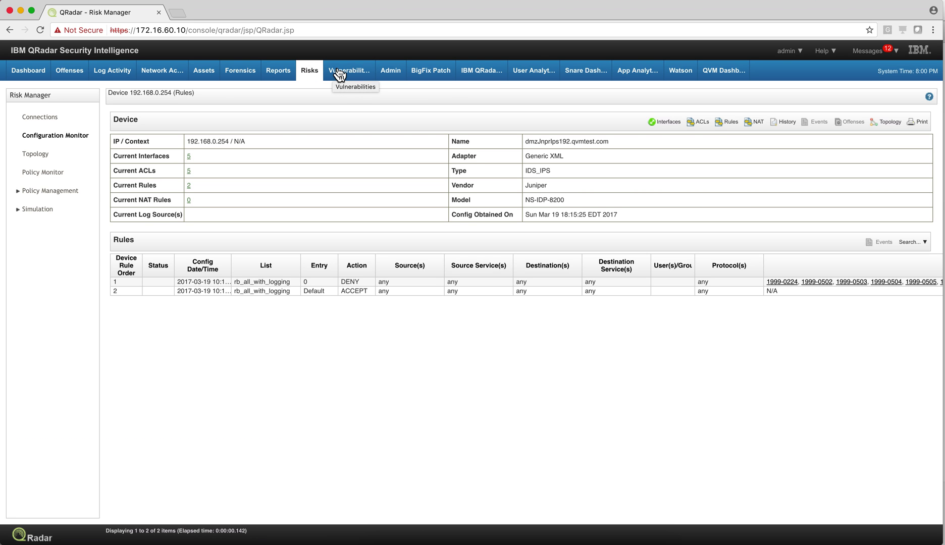
# Show the QVM Dashboard overview cards: 2.9K instances, 1.5K IPS protected, 2 exploited.
pyautogui.click(719, 74)
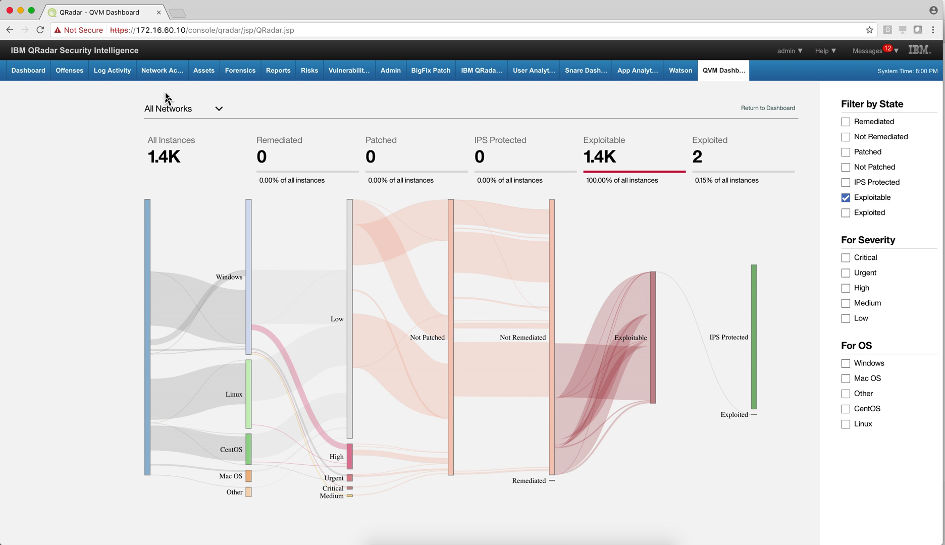
pyautogui.click(715, 73)
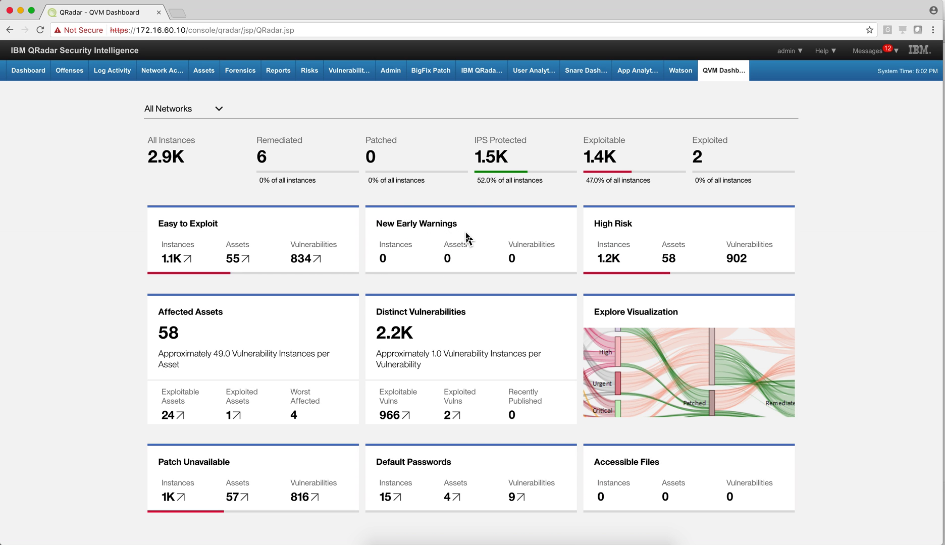
# List the 2 exploited instances on 172.16.60.203 and center the results window.
pyautogui.click(698, 160)
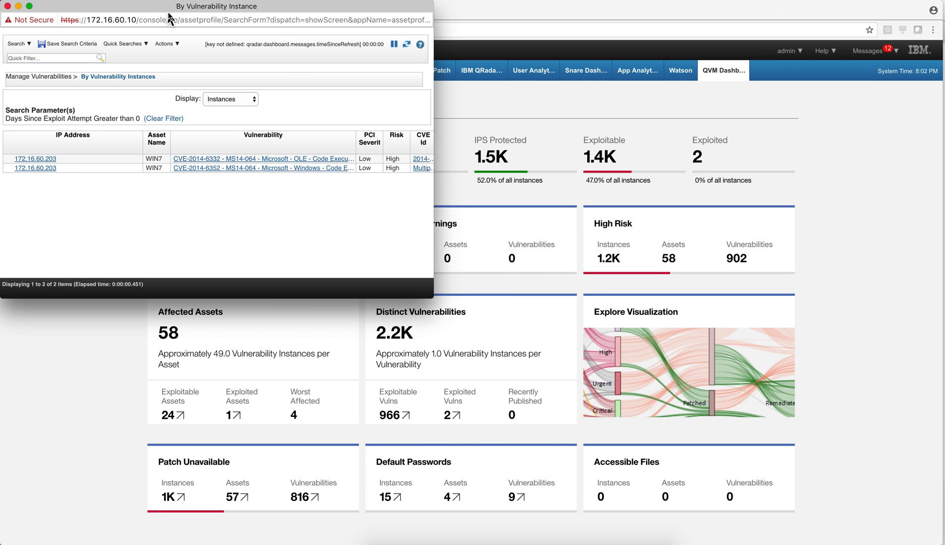
pyautogui.moveTo(171, 10); pyautogui.dragTo(345, 45)
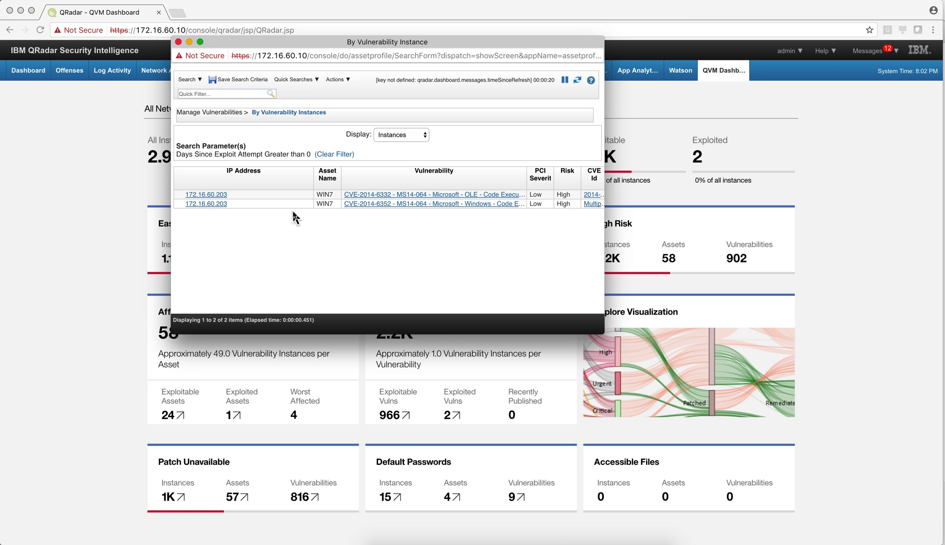
# Open the exploited-instances search for editing, enlarged to show all fields.
pyautogui.click(198, 81)
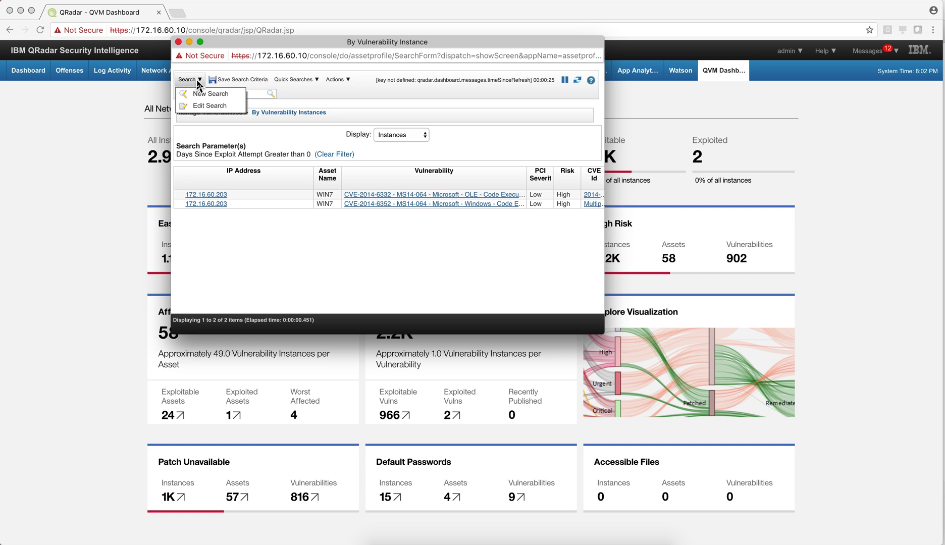
pyautogui.click(203, 106)
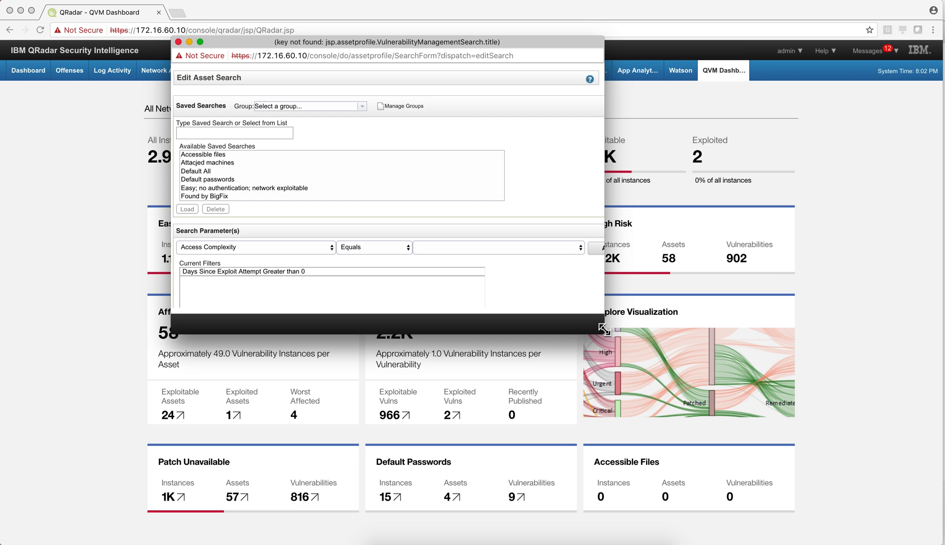
pyautogui.moveTo(604, 329); pyautogui.dragTo(791, 440)
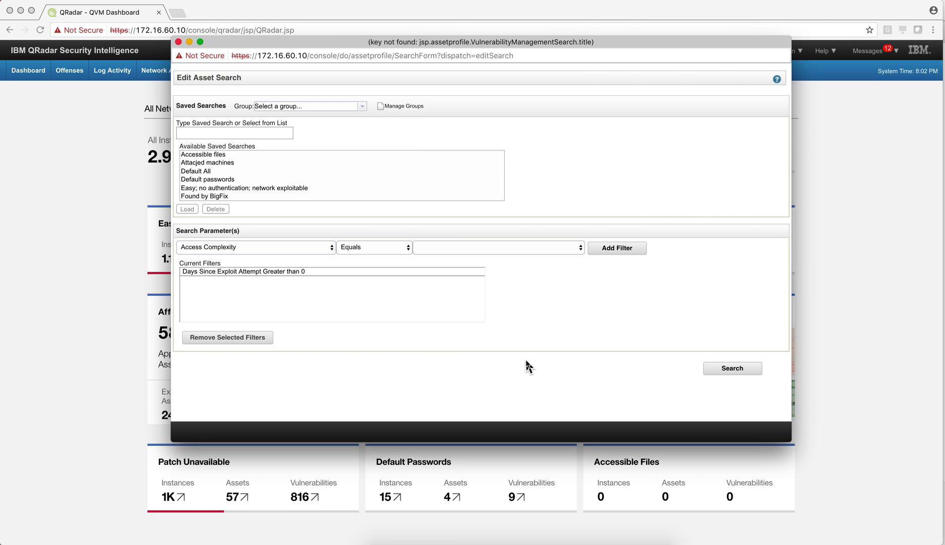
pyautogui.click(271, 273)
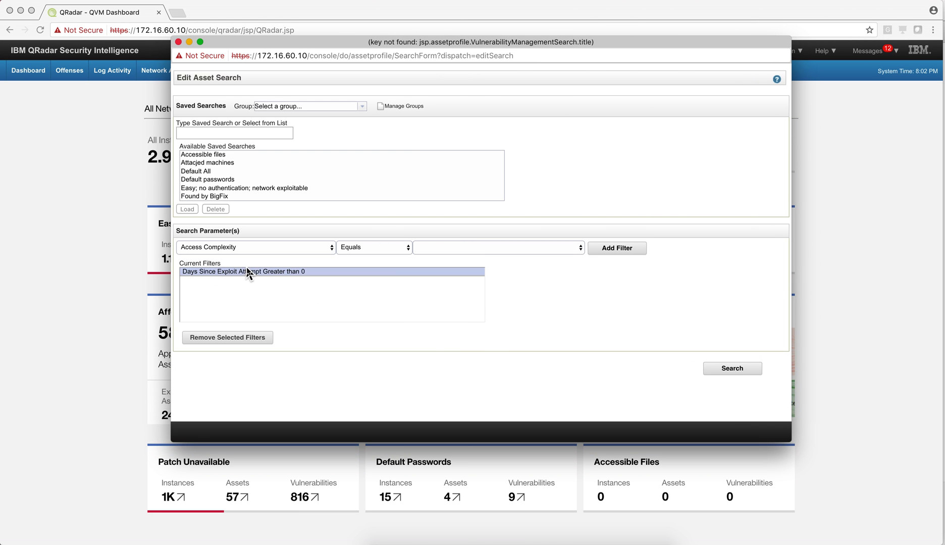
pyautogui.click(259, 277)
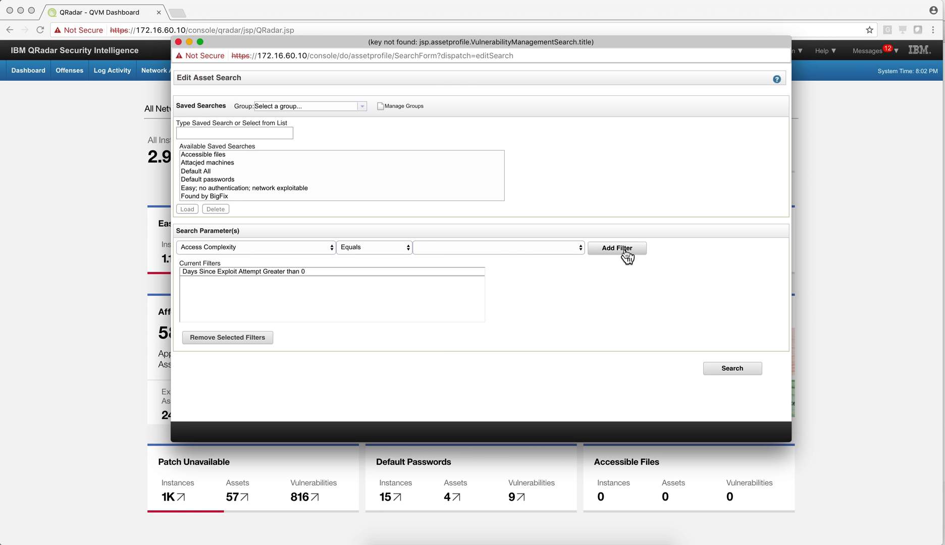
# Add a virtual patch filter for Juniper Networks Network and Security Manager and search.
pyautogui.click(330, 249)
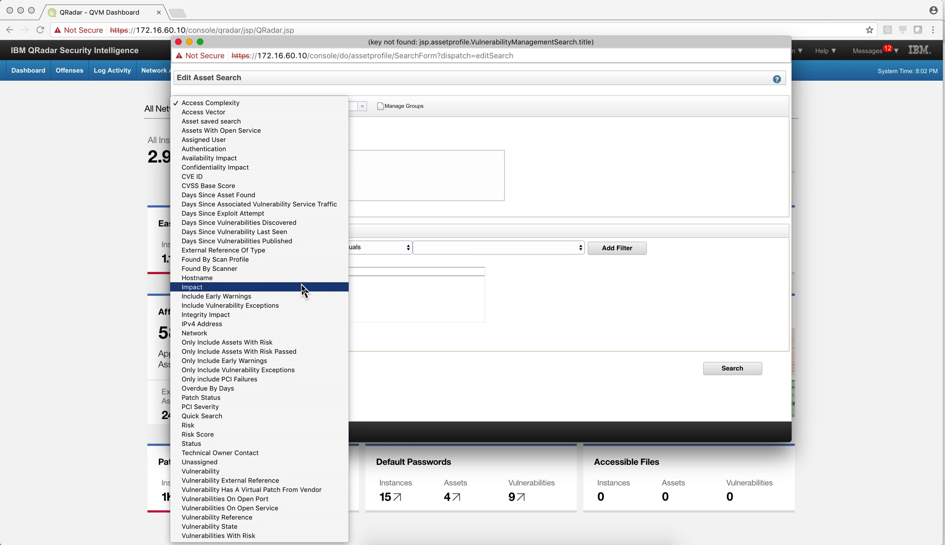
pyautogui.click(254, 493)
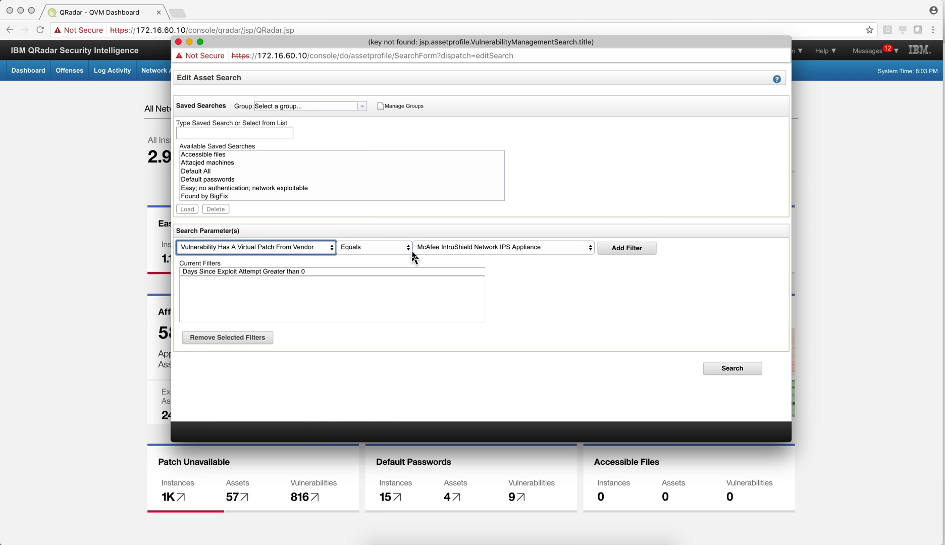
pyautogui.click(591, 248)
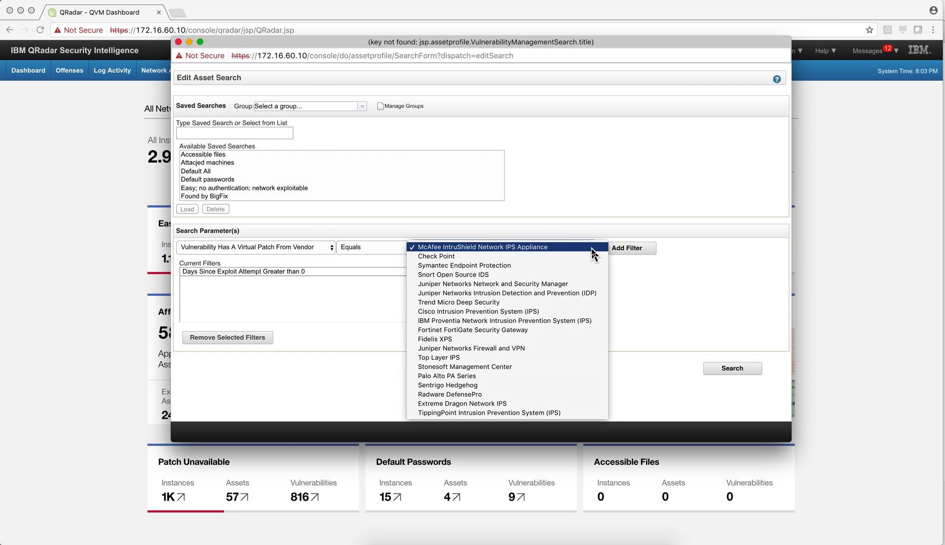
pyautogui.click(568, 284)
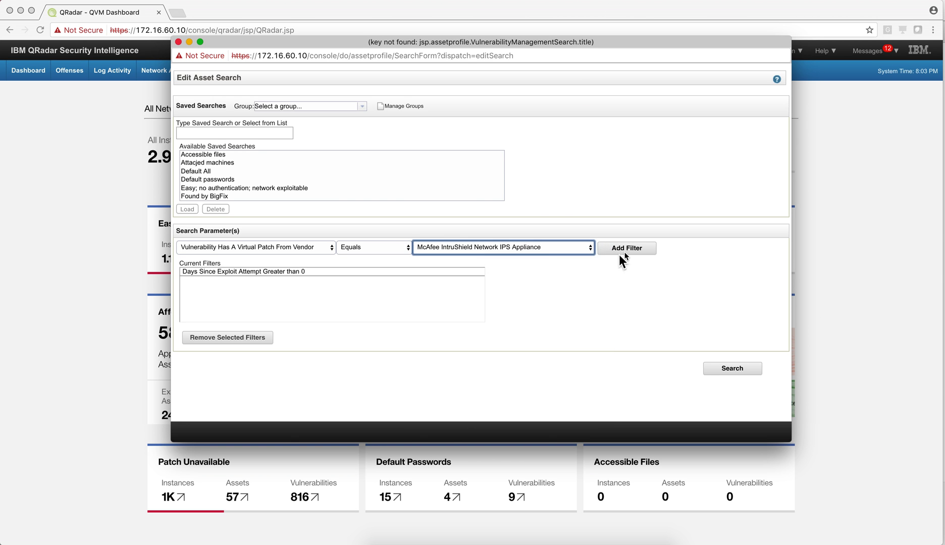
pyautogui.click(636, 254)
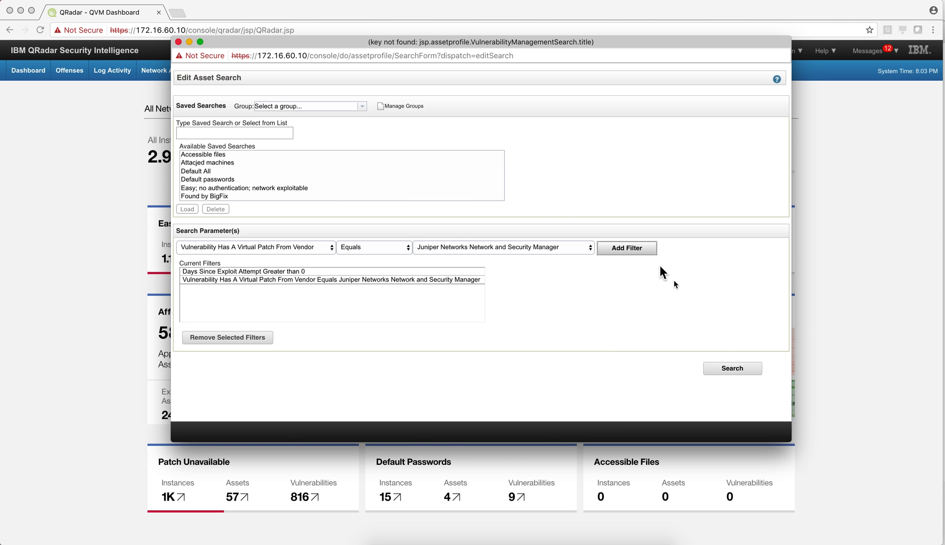
pyautogui.click(731, 371)
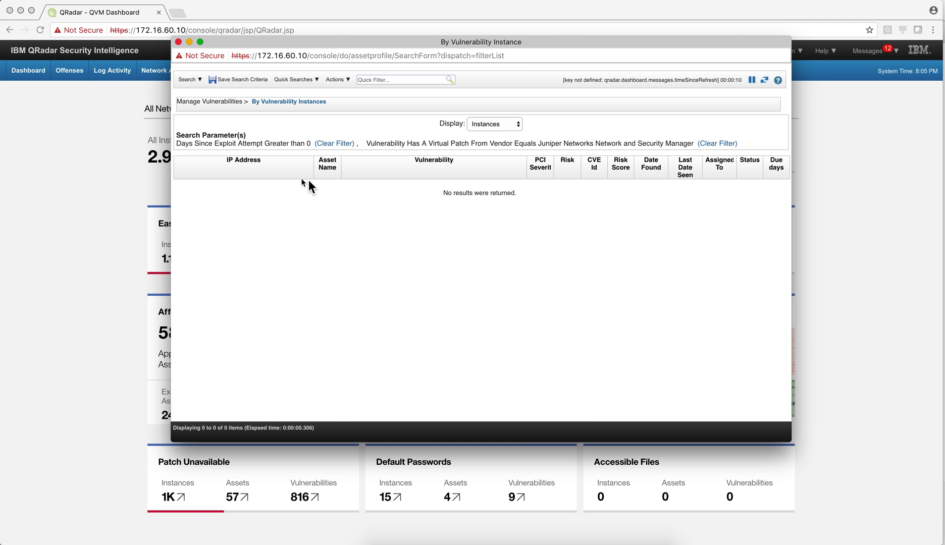
# Return from the empty Juniper NSM results to Edit Search and select a filter row.
pyautogui.click(191, 80)
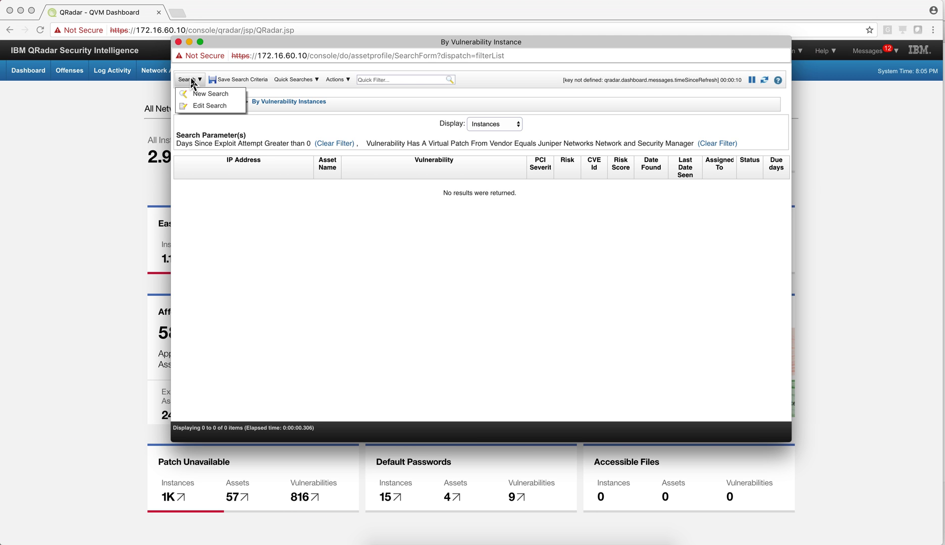
pyautogui.click(198, 107)
pyautogui.click(343, 272)
# Remove the Juniper NSM virtual patch filter.
pyautogui.click(374, 280)
pyautogui.click(374, 281)
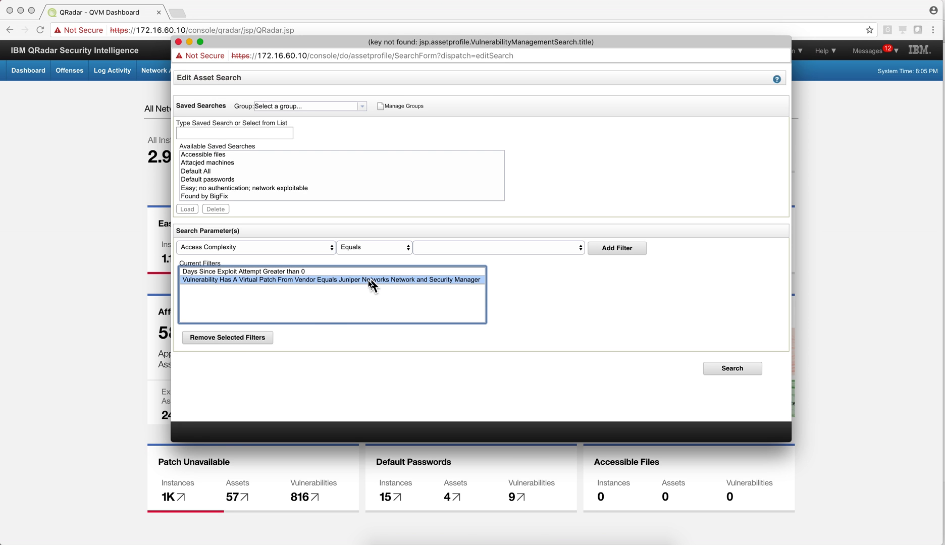
pyautogui.click(246, 336)
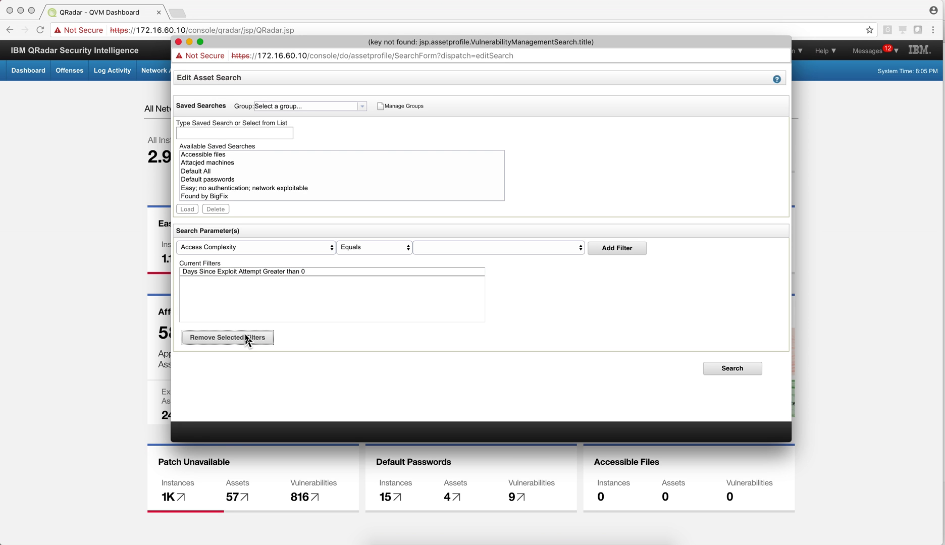
pyautogui.click(267, 272)
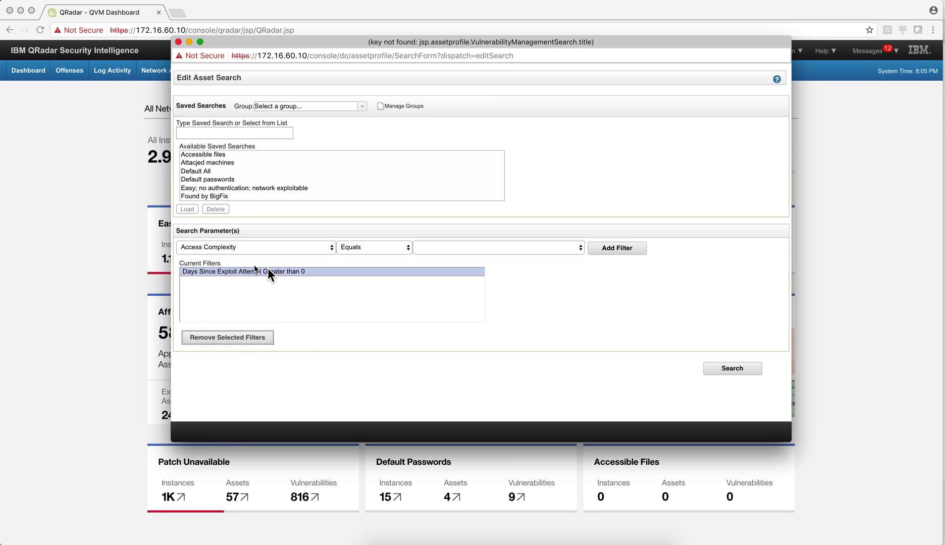
# Add an External Reference Of Type = IBM Endpoint Manager Patch filter and search.
pyautogui.click(331, 248)
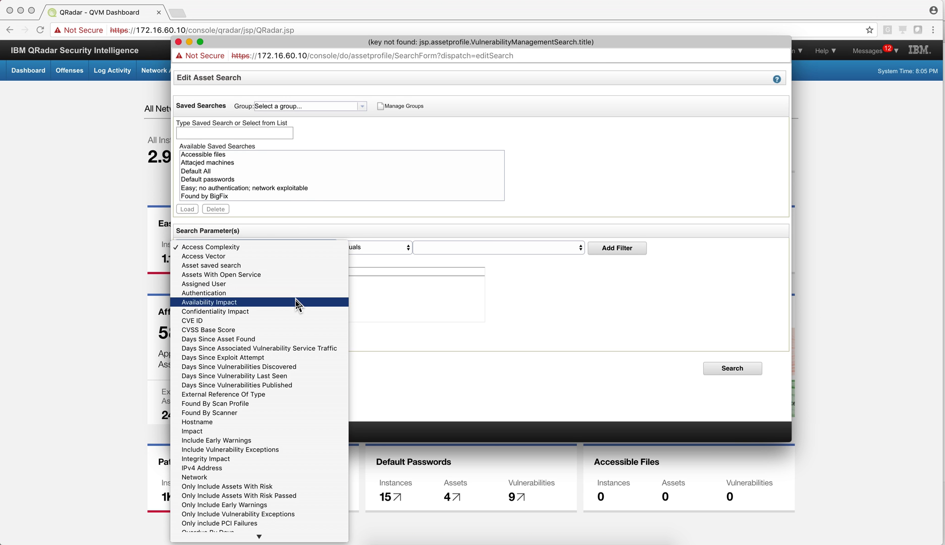
pyautogui.click(264, 395)
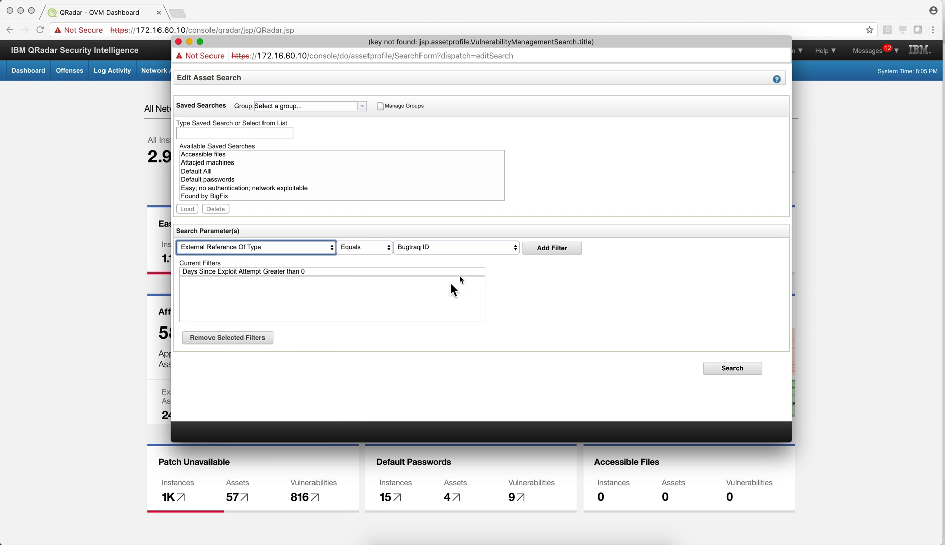
pyautogui.click(517, 247)
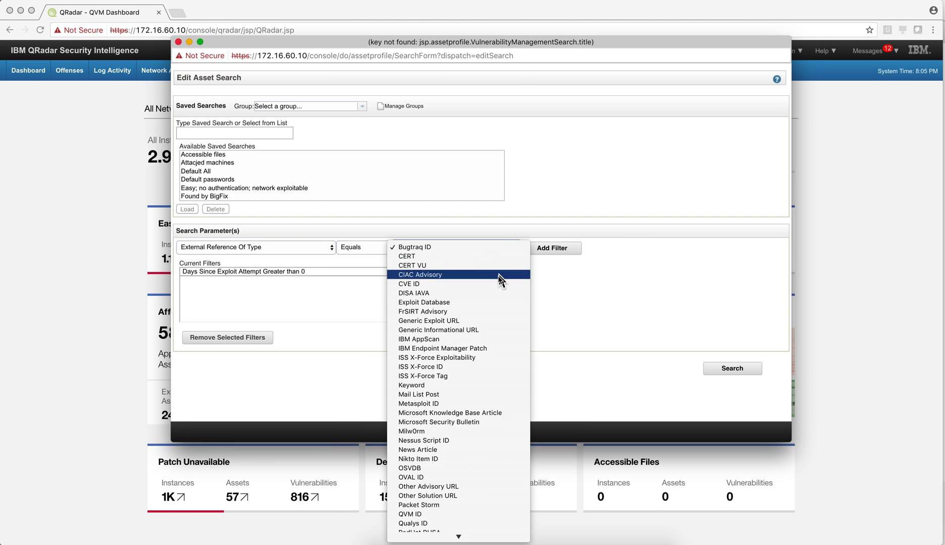
pyautogui.click(483, 350)
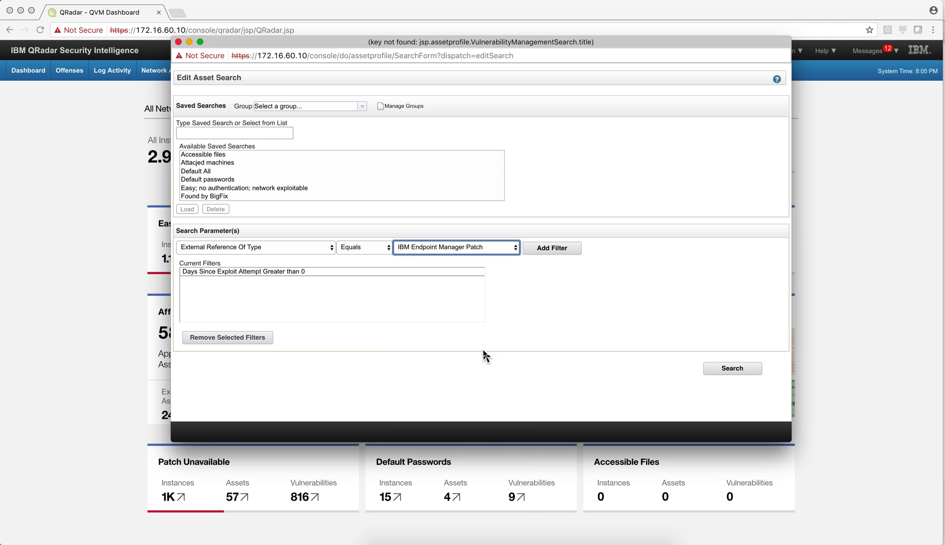
pyautogui.click(563, 255)
pyautogui.click(743, 373)
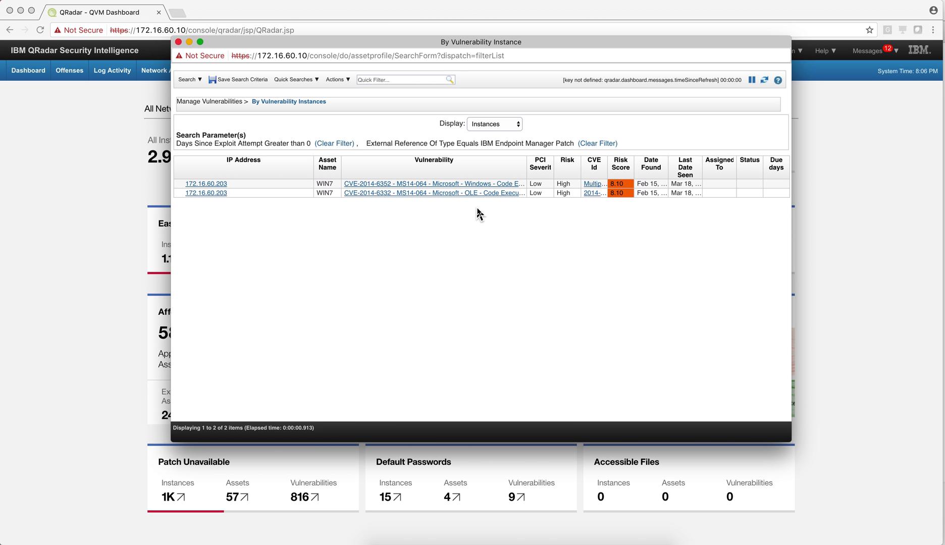
# Return from the two IBM Endpoint Manager Patch results to Edit Search and select a filter row.
pyautogui.click(191, 80)
pyautogui.click(203, 107)
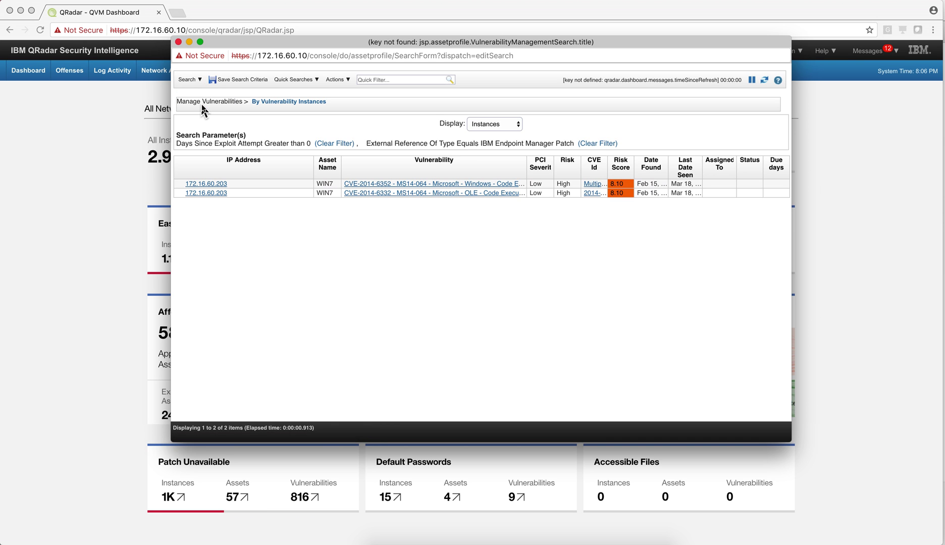
pyautogui.click(309, 272)
# Remove the External Reference Of Type filter.
pyautogui.click(315, 280)
pyautogui.click(304, 281)
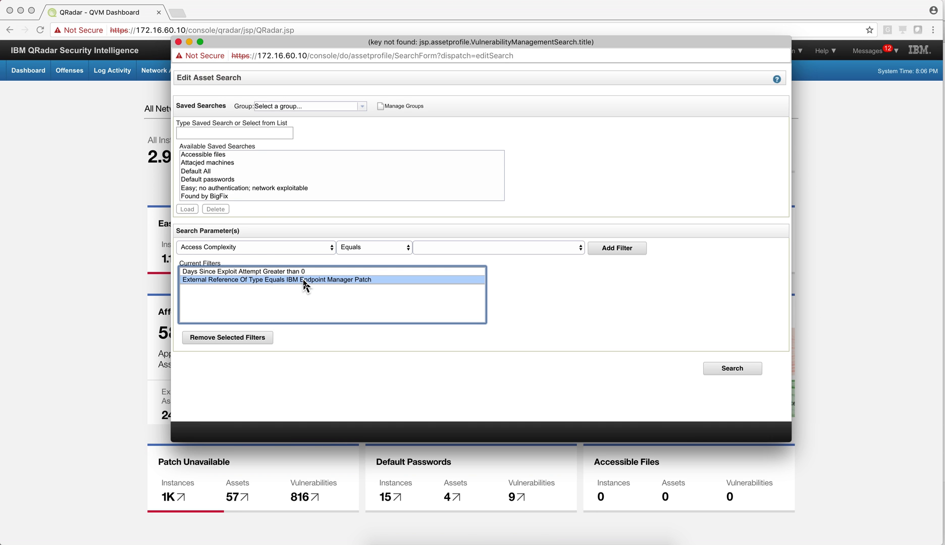
pyautogui.click(249, 343)
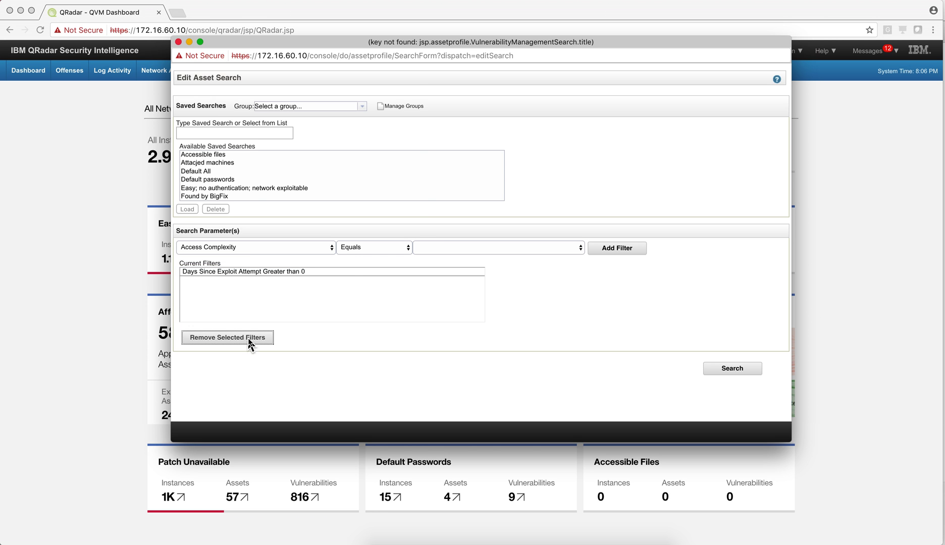
# Add a virtual patch filter for Juniper Networks Intrusion Detection and Prevention (IDP) and search.
pyautogui.click(331, 248)
pyautogui.scroll(-5, 290, 353)
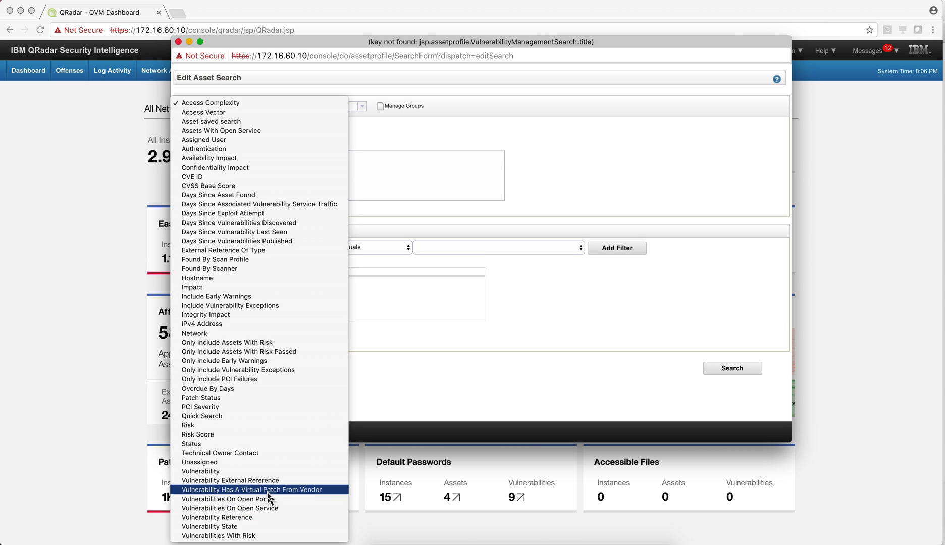
pyautogui.click(271, 490)
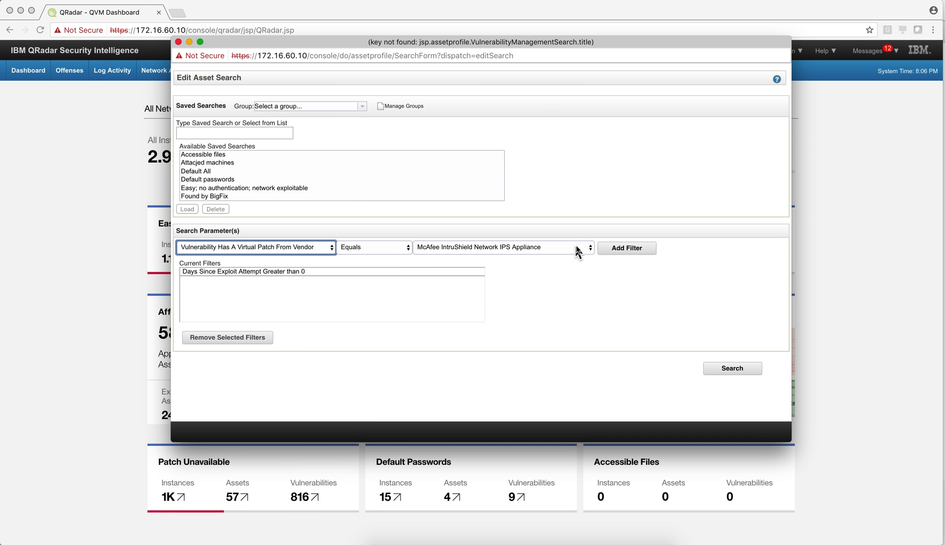
pyautogui.click(589, 248)
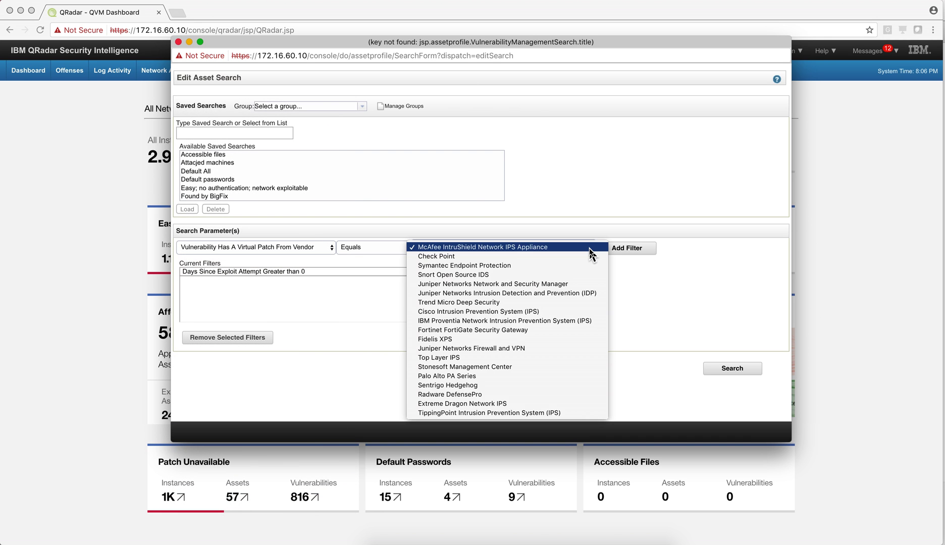
pyautogui.click(541, 295)
pyautogui.click(636, 249)
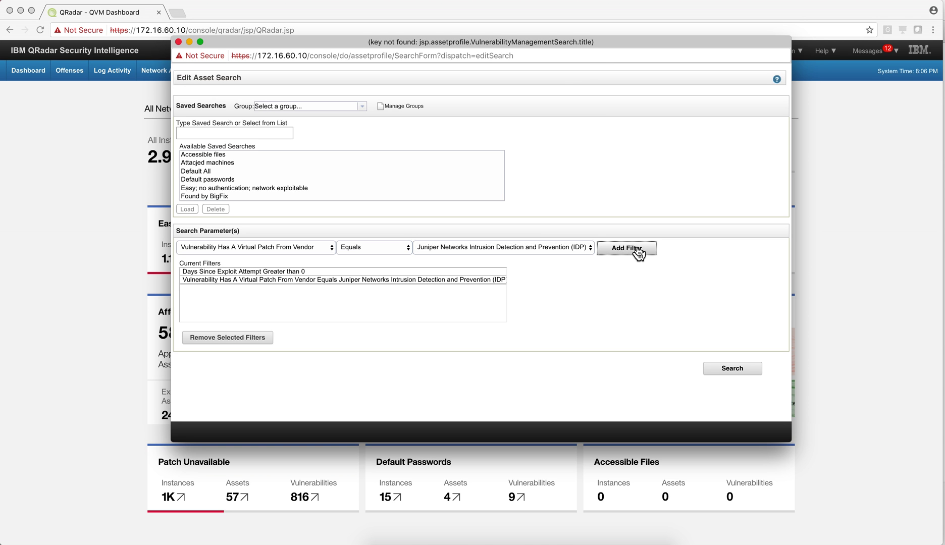
pyautogui.click(739, 370)
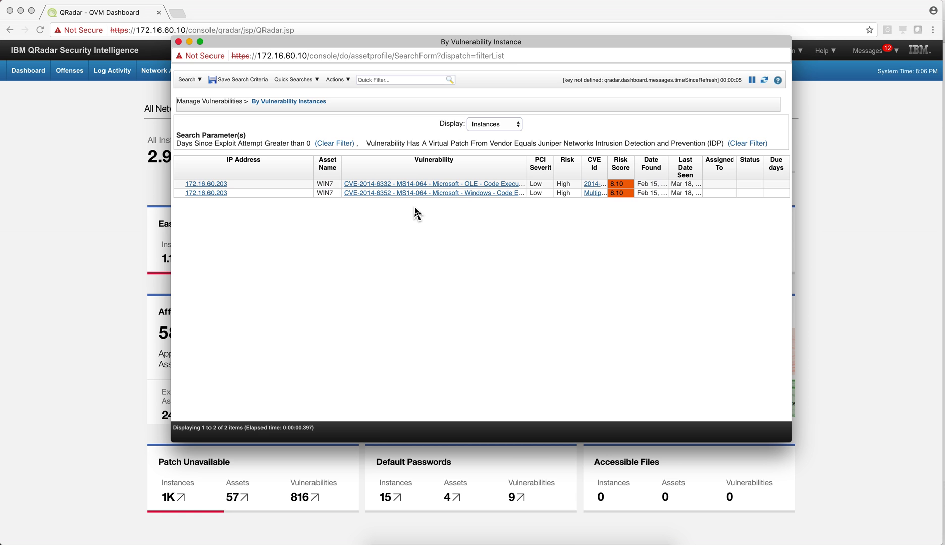
# Open Vulnerability Details for CVE-2014-6332, showing CVSS base score 9.3 and three Microsoft patch notices.
pyautogui.click(356, 185)
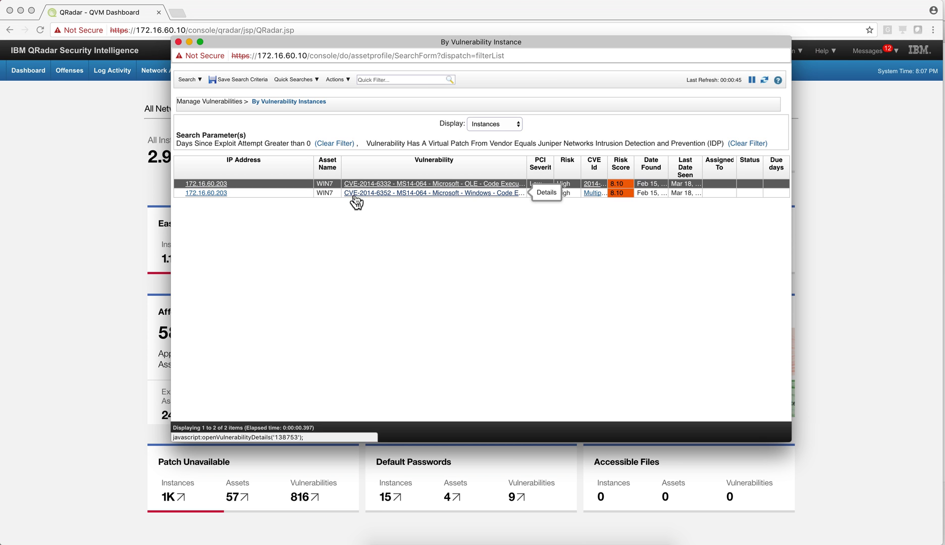
pyautogui.click(422, 184)
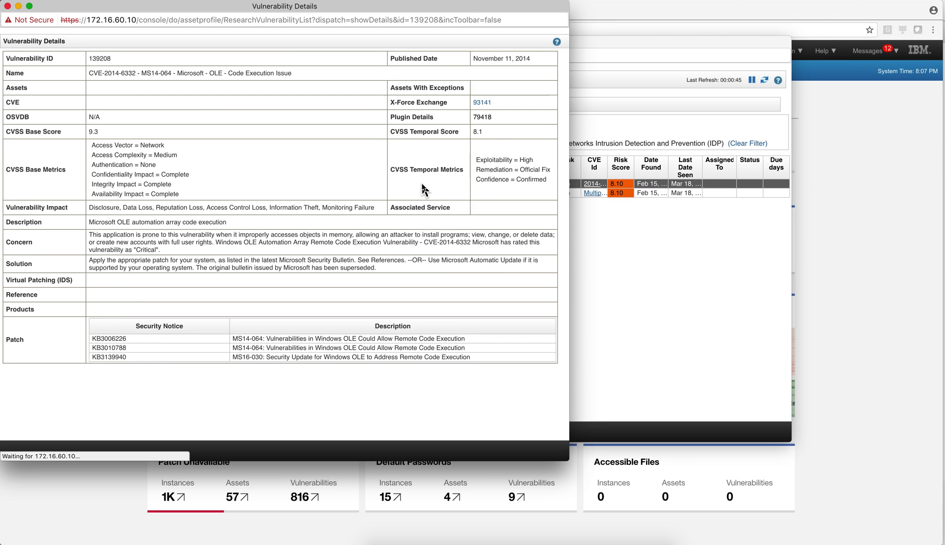
pyautogui.scroll(-5, 244, 211)
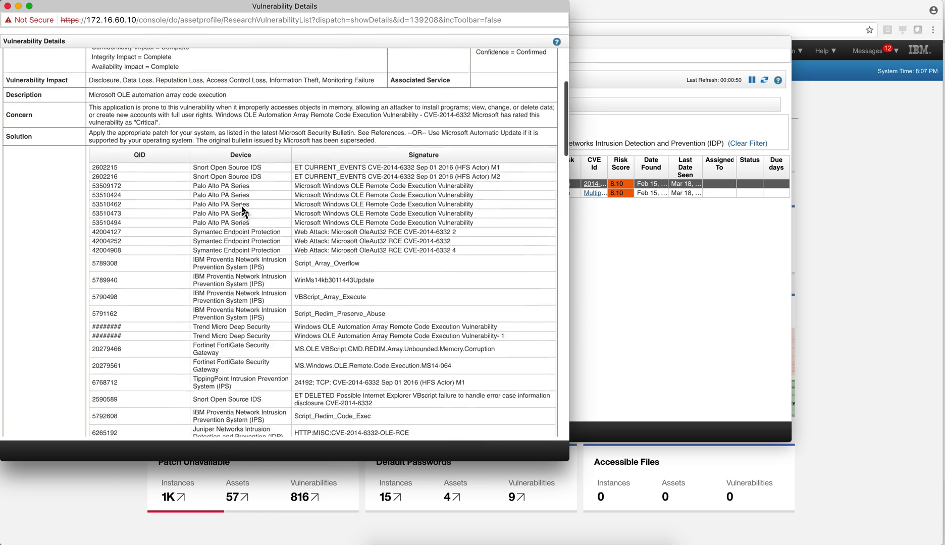
pyautogui.scroll(-12, 244, 211)
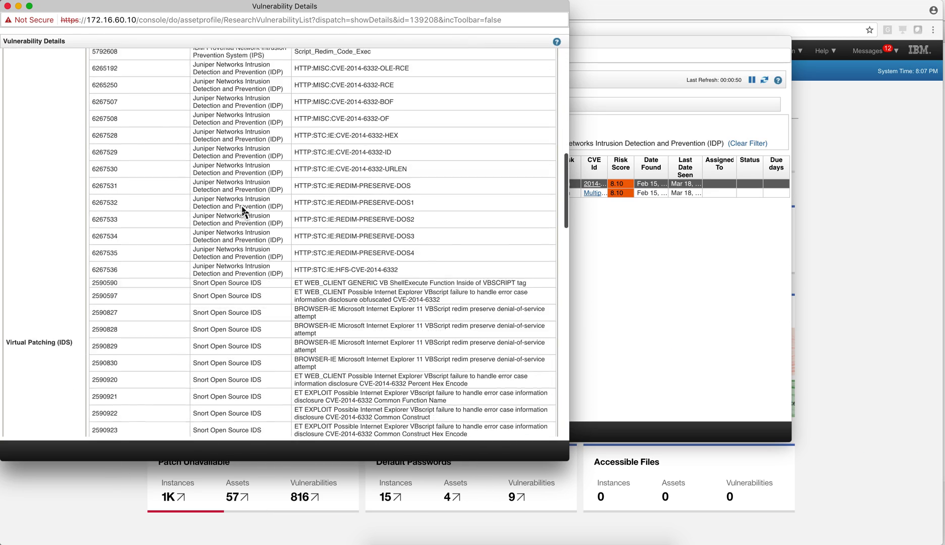
pyautogui.scroll(-2, 244, 211)
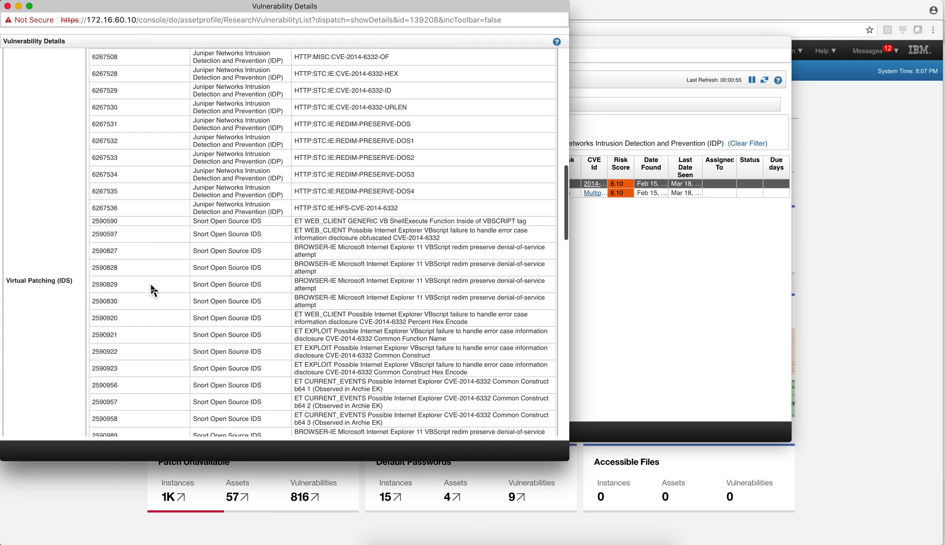
pyautogui.scroll(5, 216, 272)
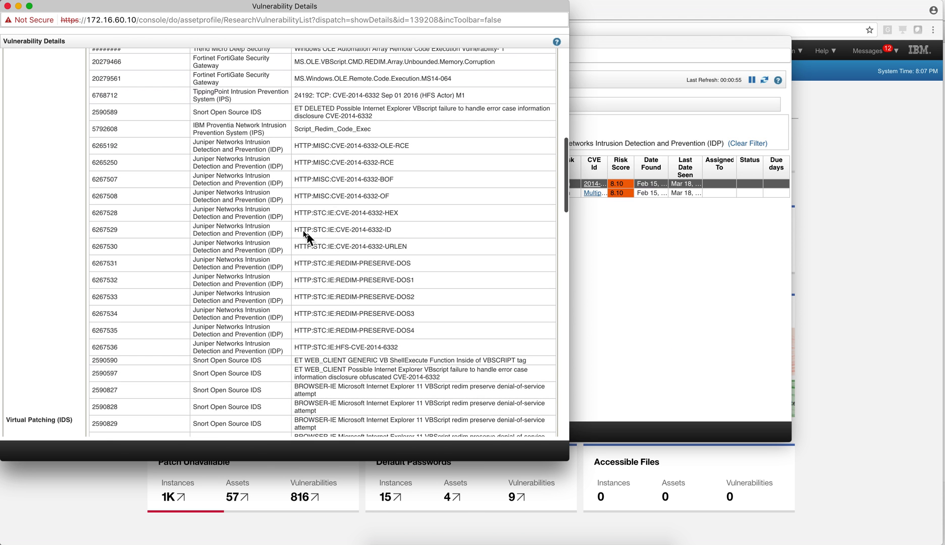
# Close the Vulnerability Details and search results windows, then launch the full Sankey visualization.
pyautogui.click(7, 6)
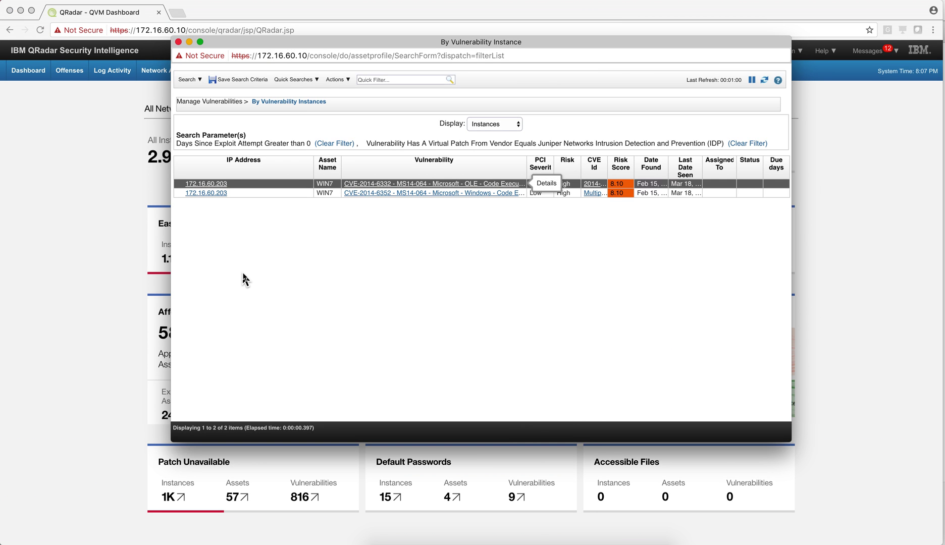
pyautogui.click(178, 42)
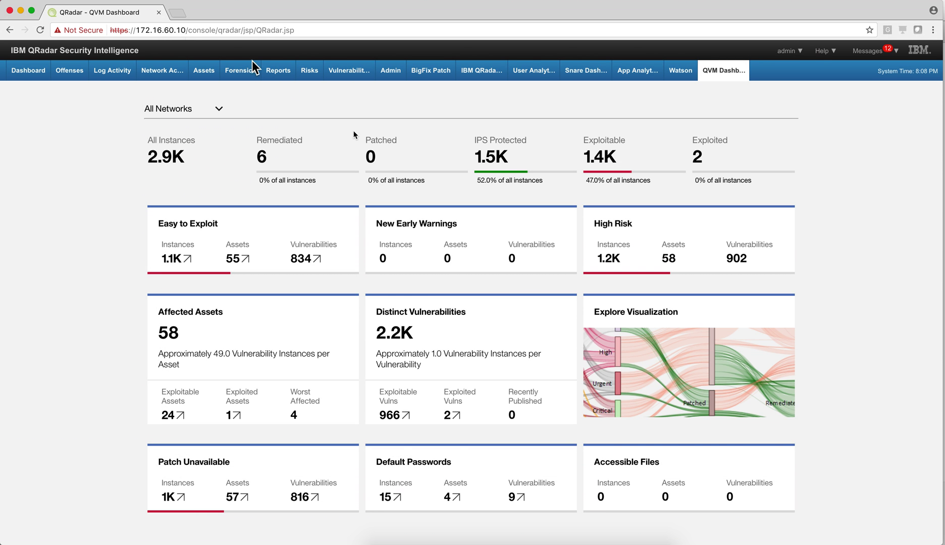
pyautogui.click(652, 361)
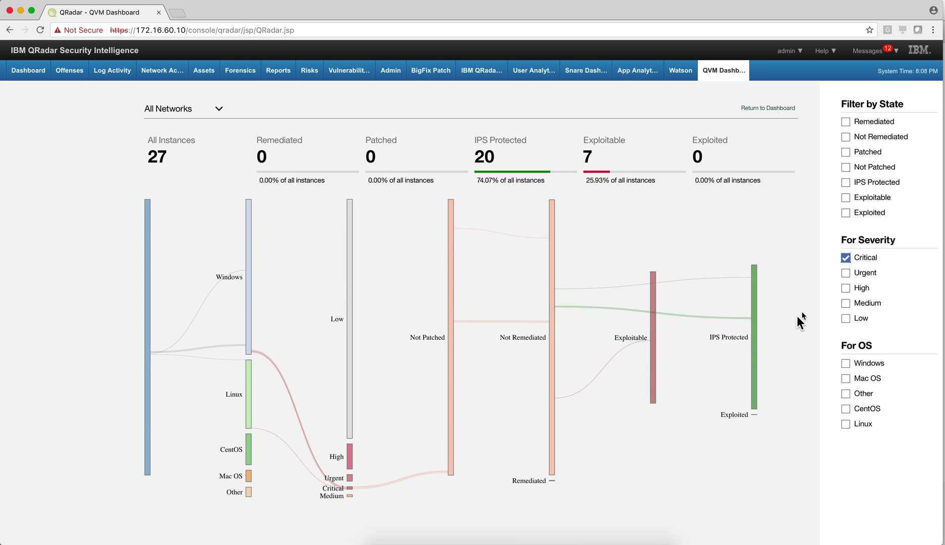
# Add Urgent severity alongside Critical, bringing the visualization to 97 instances.
pyautogui.click(845, 274)
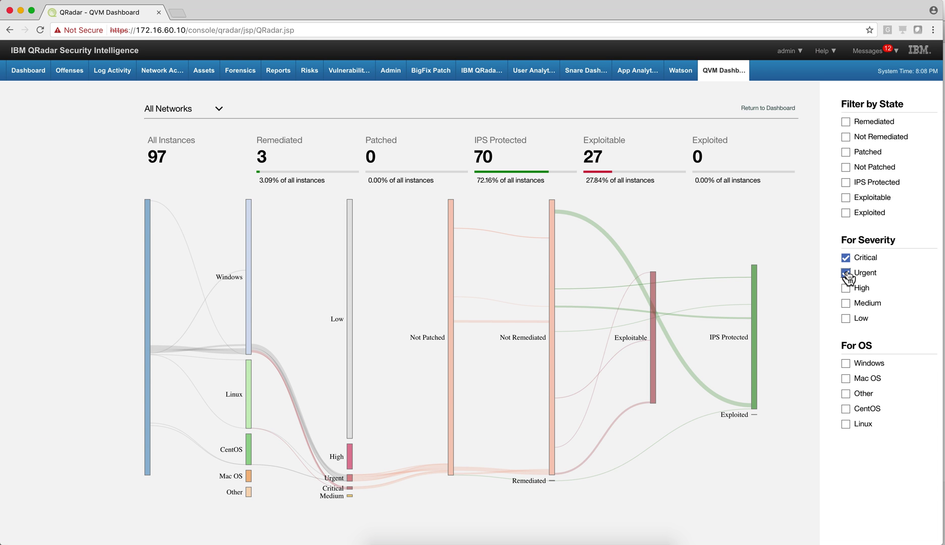